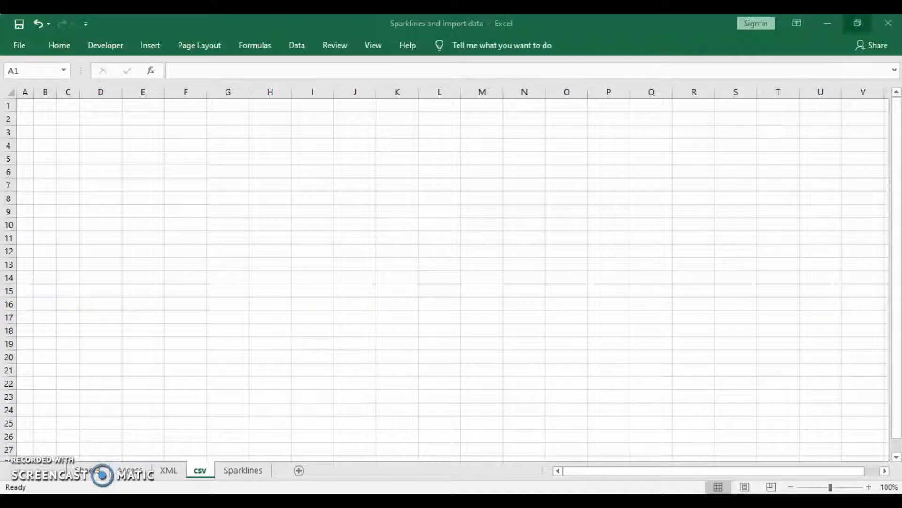
# Step: Minimize the 'Sparklines and Import data' Excel workbook window
pyautogui.click(829, 25)
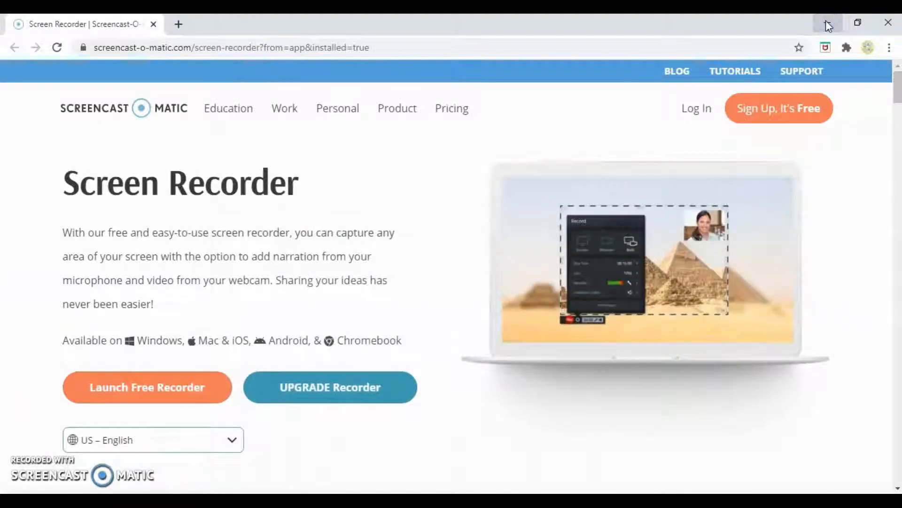
# Step: Minimize Chrome and open the samplecsv file from the desktop in Excel
pyautogui.click(826, 21)
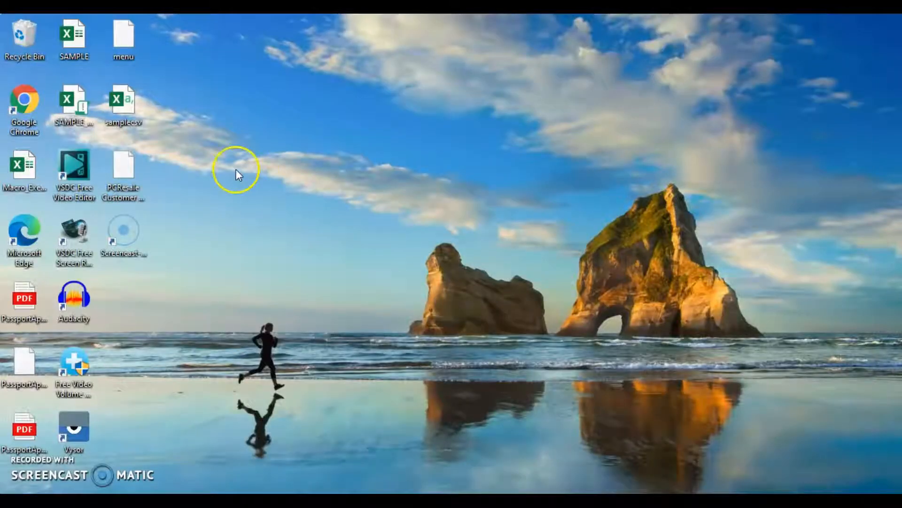
pyautogui.click(117, 108)
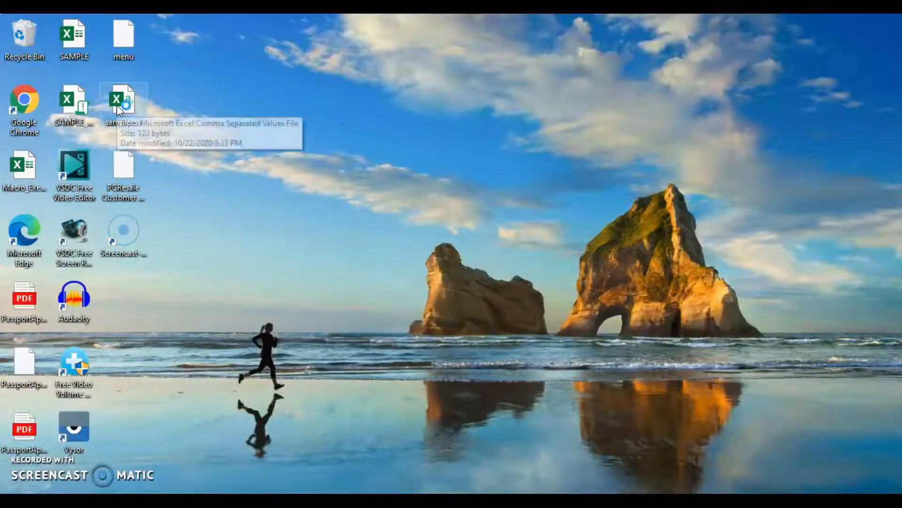
pyautogui.doubleClick(125, 97)
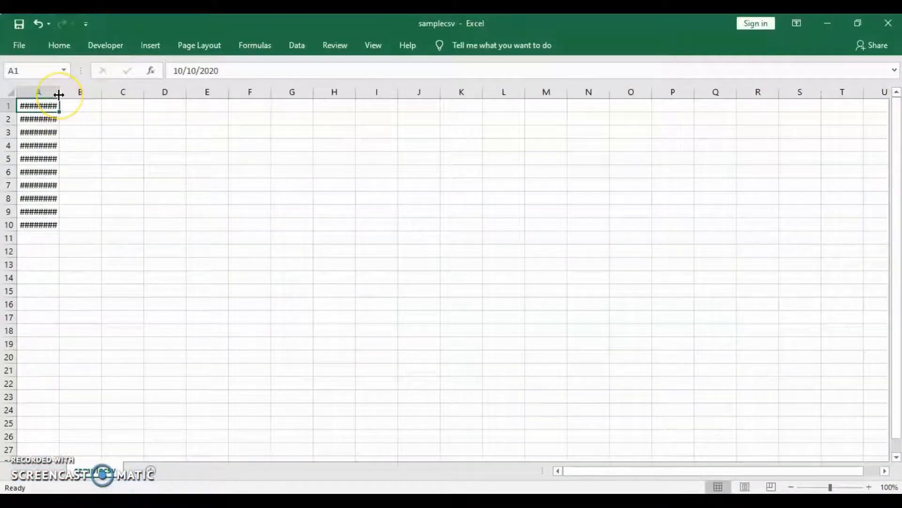
# Step: Widen column A to show samplecsv's ten dates, then close the file without saving
pyautogui.moveTo(59, 94); pyautogui.dragTo(71, 96)
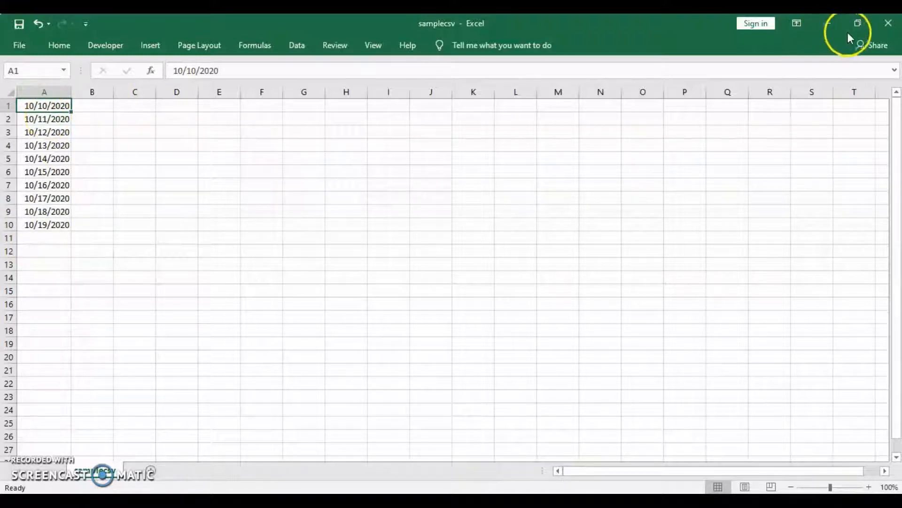
pyautogui.click(891, 23)
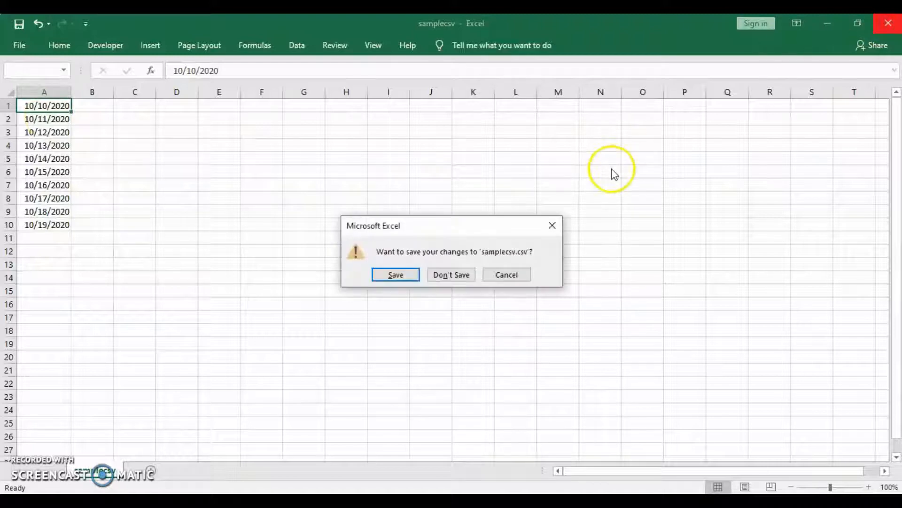
pyautogui.click(450, 277)
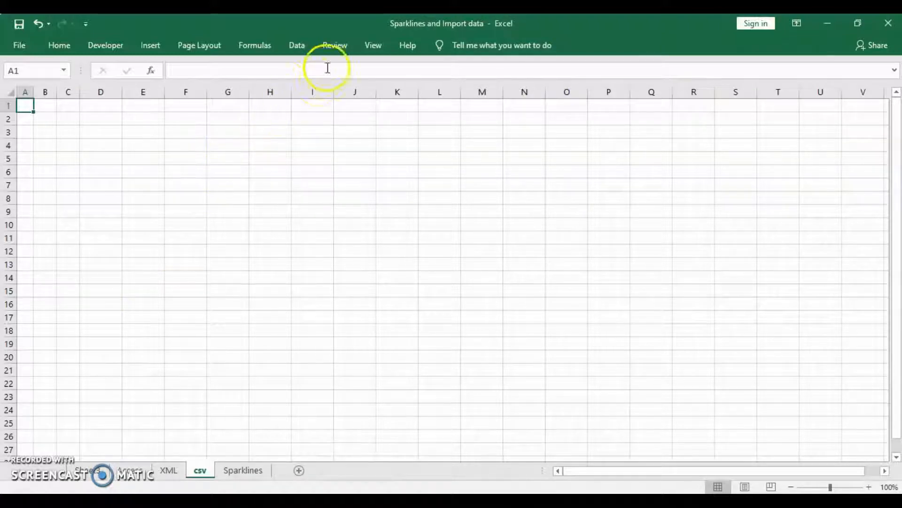
# Step: Start a Get External Data From Text import of samplecsv.csv
pyautogui.click(297, 46)
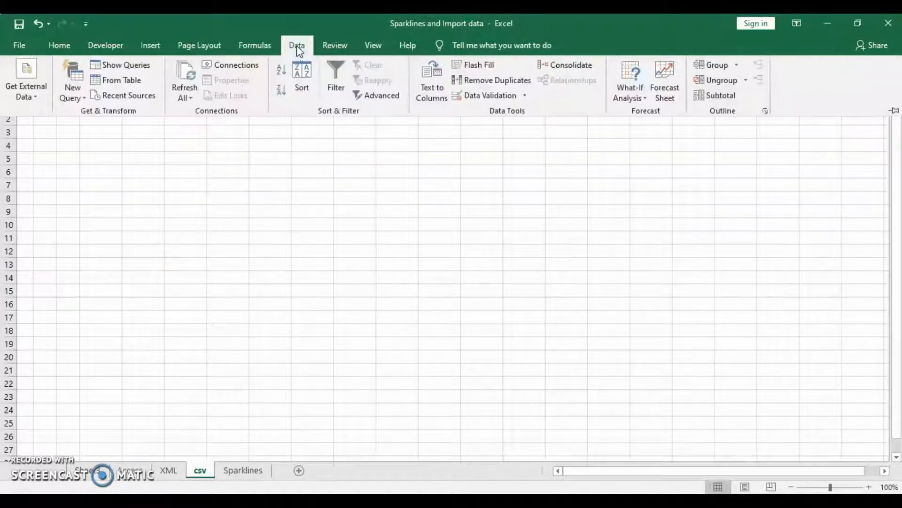
pyautogui.click(30, 94)
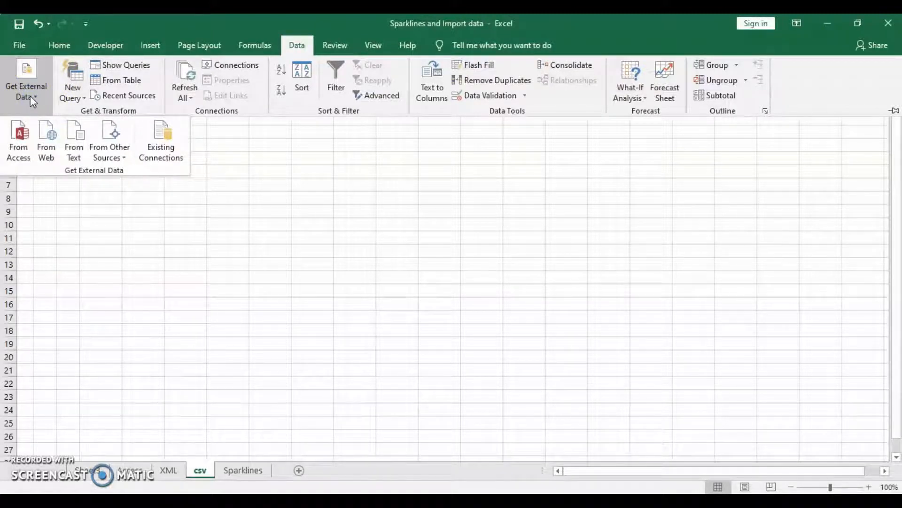
pyautogui.click(79, 140)
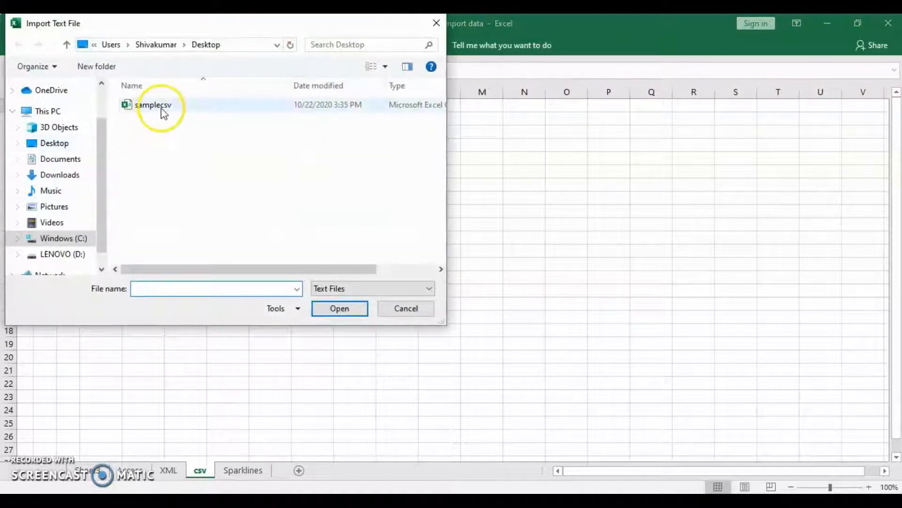
pyautogui.click(163, 113)
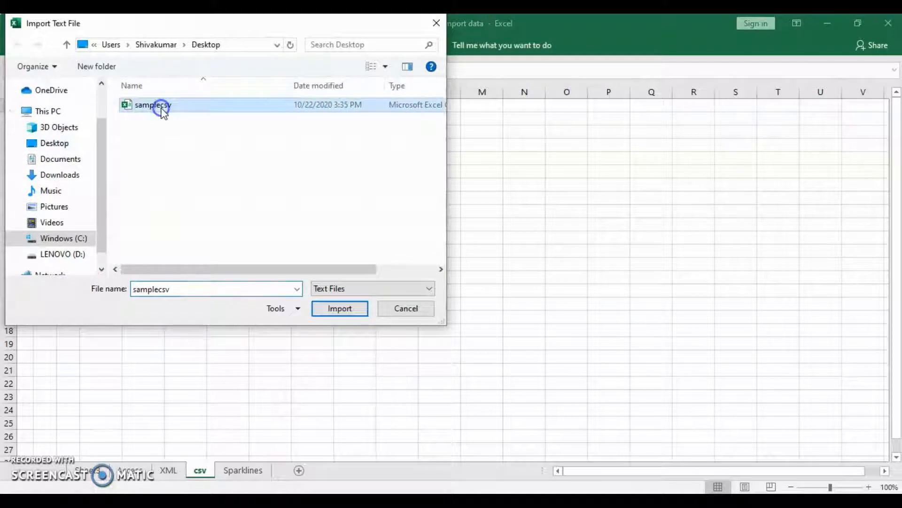
pyautogui.click(341, 310)
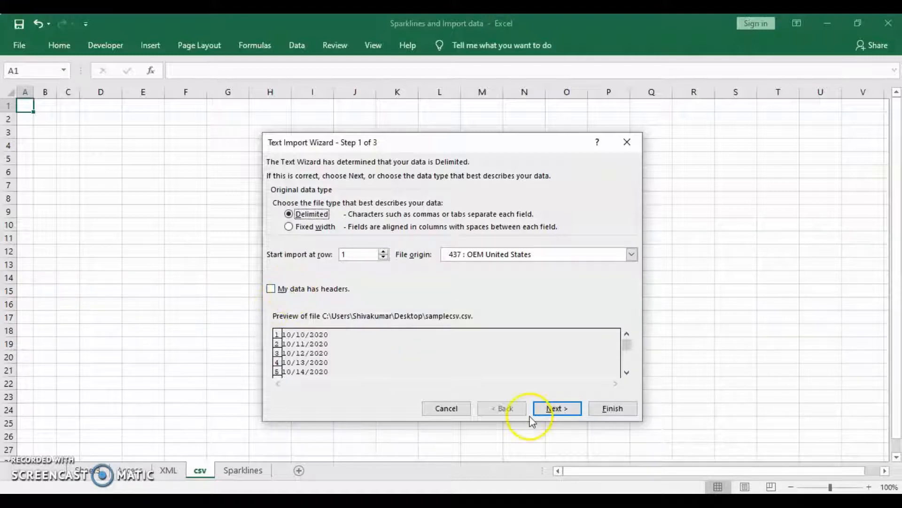
# Step: Import as delimited text using '/' instead of Tab, splitting each date into three columns
pyautogui.click(551, 409)
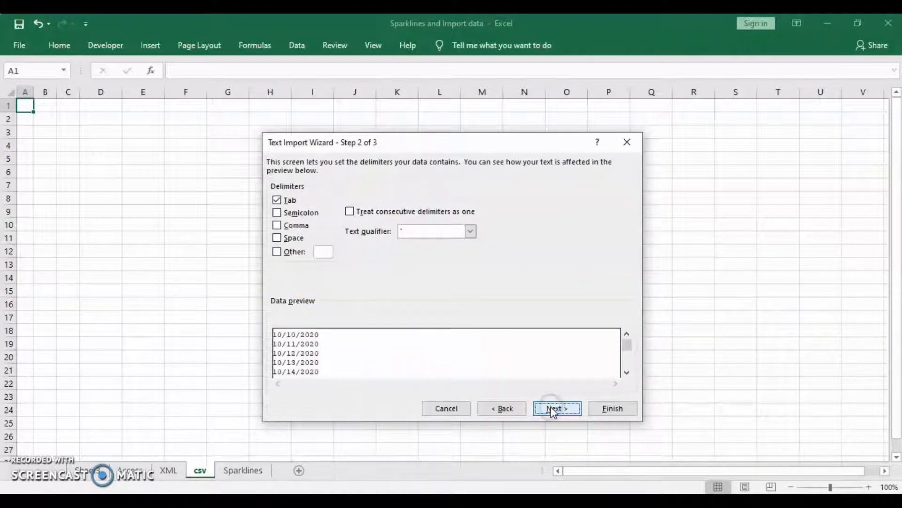
pyautogui.click(277, 201)
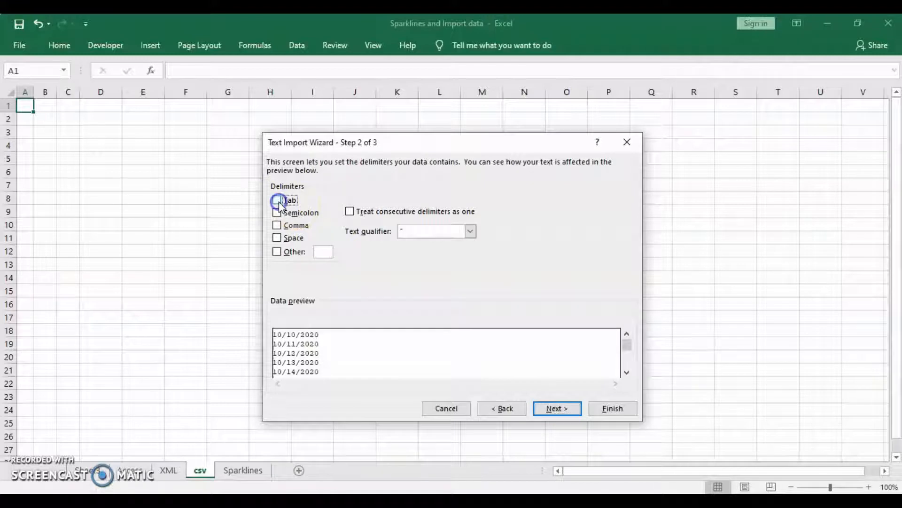
pyautogui.click(277, 251)
pyautogui.write('/')
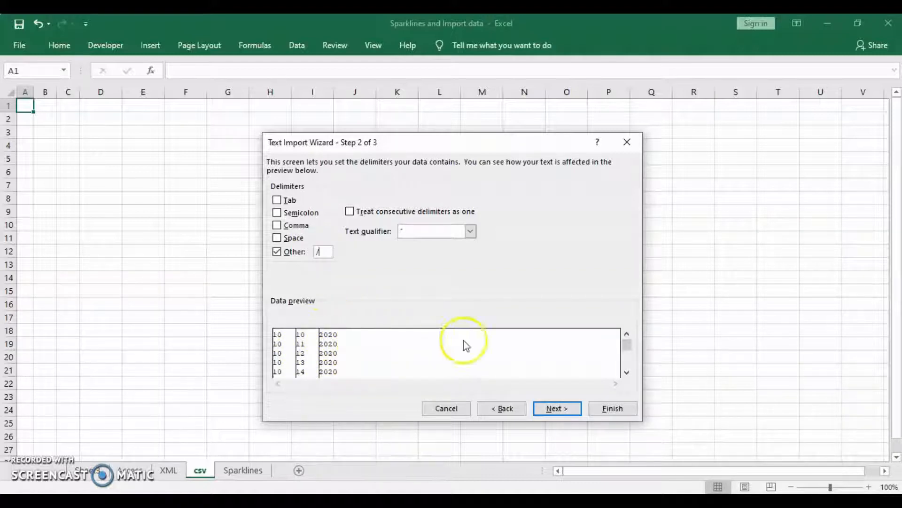
pyautogui.click(556, 408)
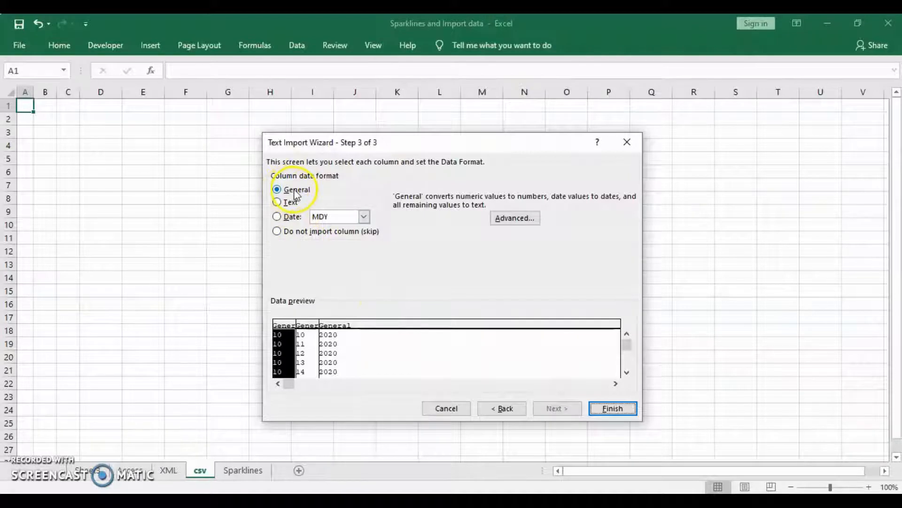
pyautogui.click(605, 409)
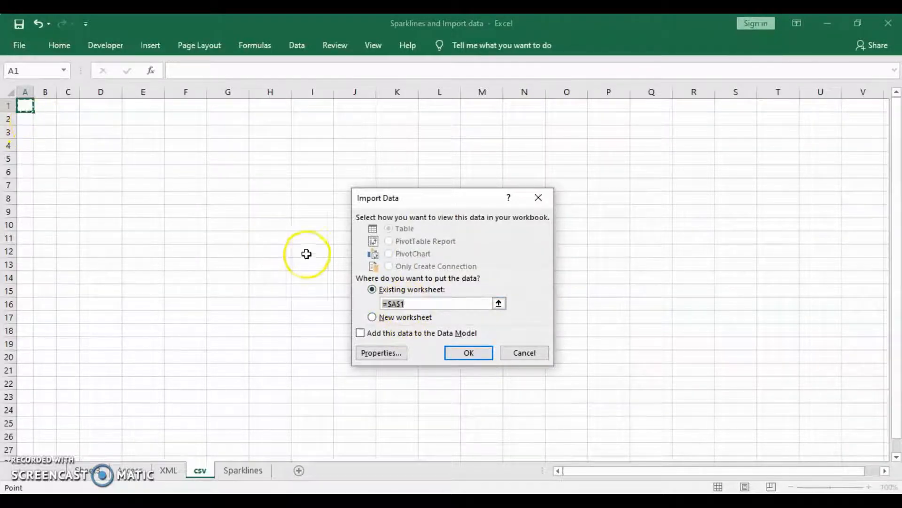
# Step: Place the split dates at $A$1 of the csv sheet, then go to the XML sheet
pyautogui.click(469, 354)
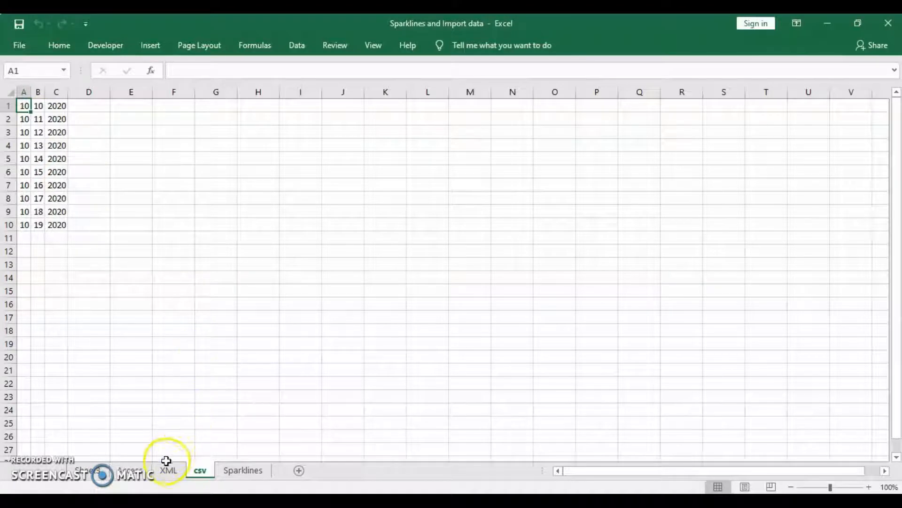
pyautogui.click(167, 470)
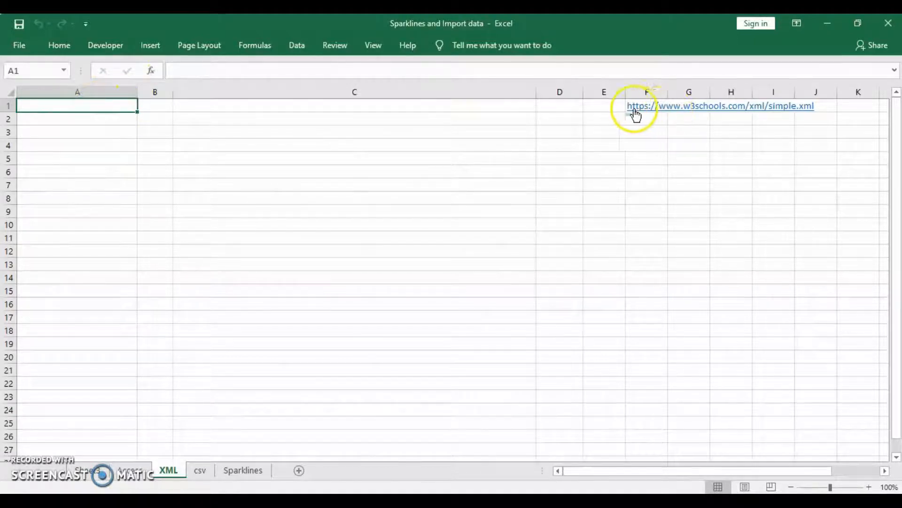
# Step: Select the simple.xml web address text from the URL cell's formula bar
pyautogui.click(617, 106)
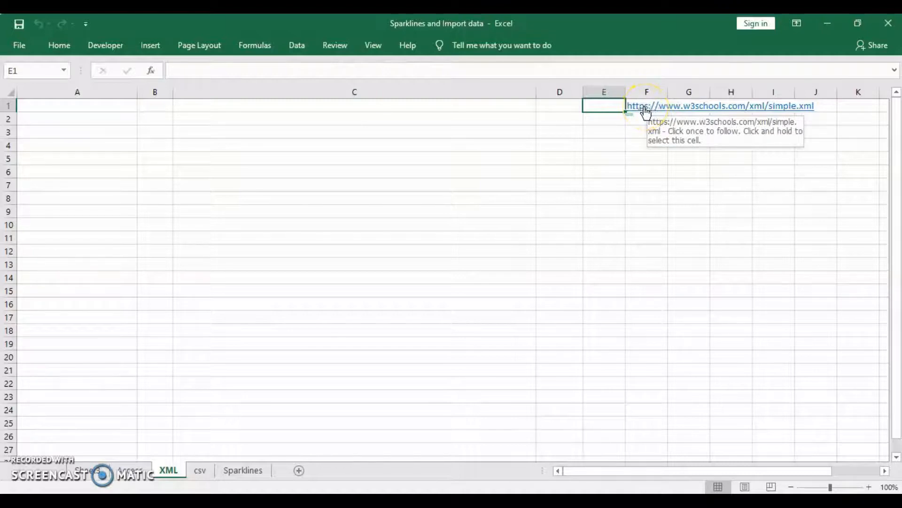
pyautogui.click(61, 109)
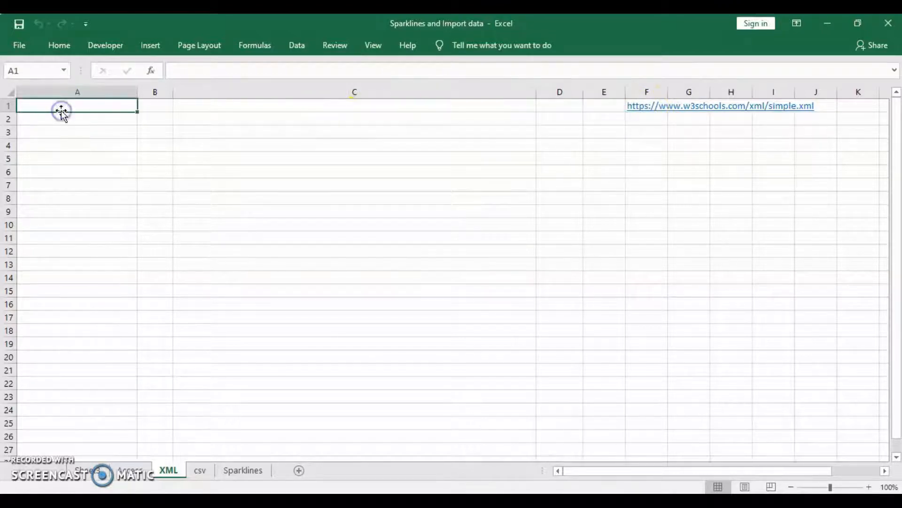
pyautogui.click(592, 104)
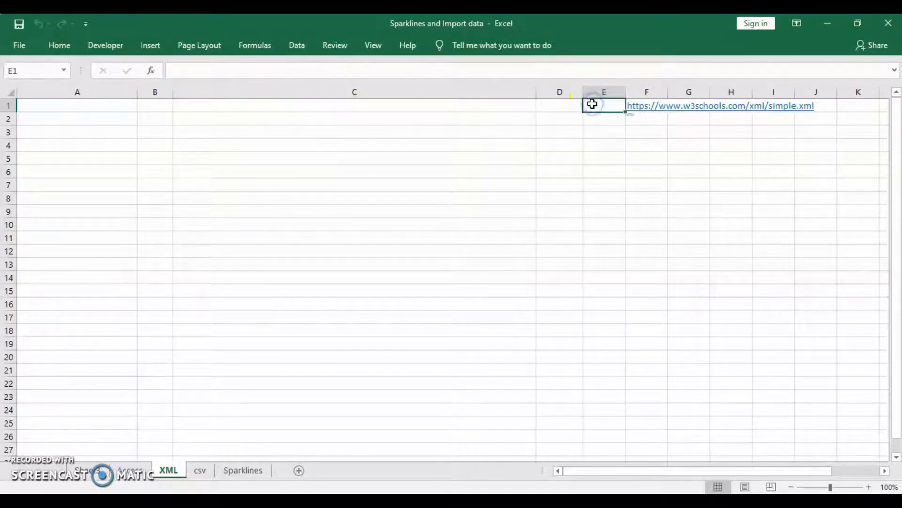
pyautogui.press('Right')
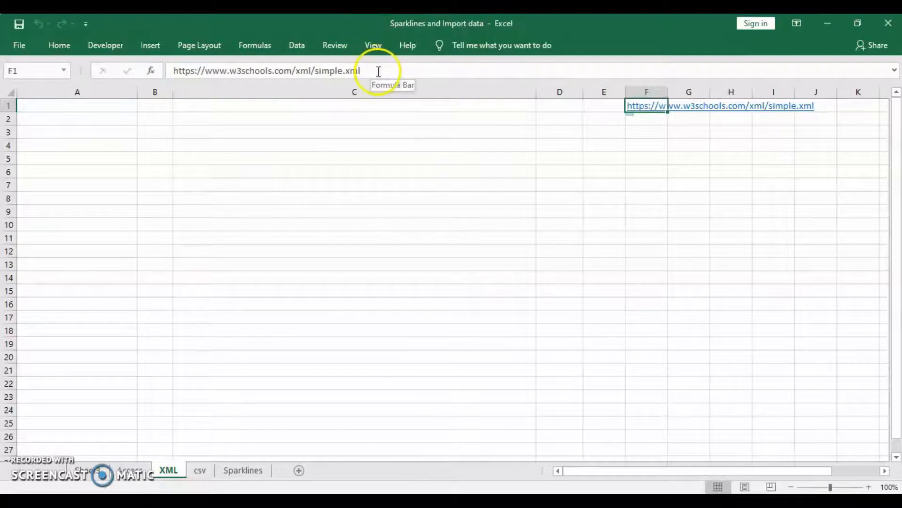
pyautogui.moveTo(377, 70); pyautogui.dragTo(163, 71)
pyautogui.hotkey('ctrl', 'c')
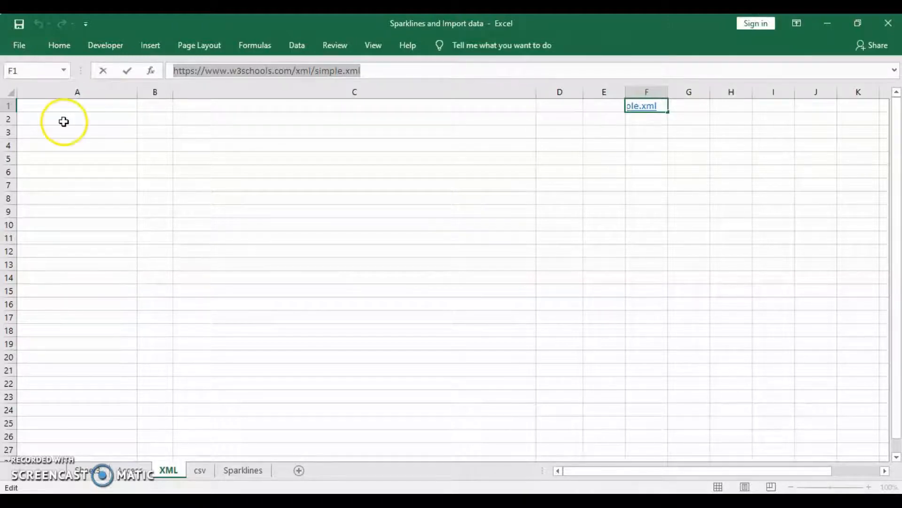
# Step: With cell A1 selected, start a new From Web query
pyautogui.click(84, 109)
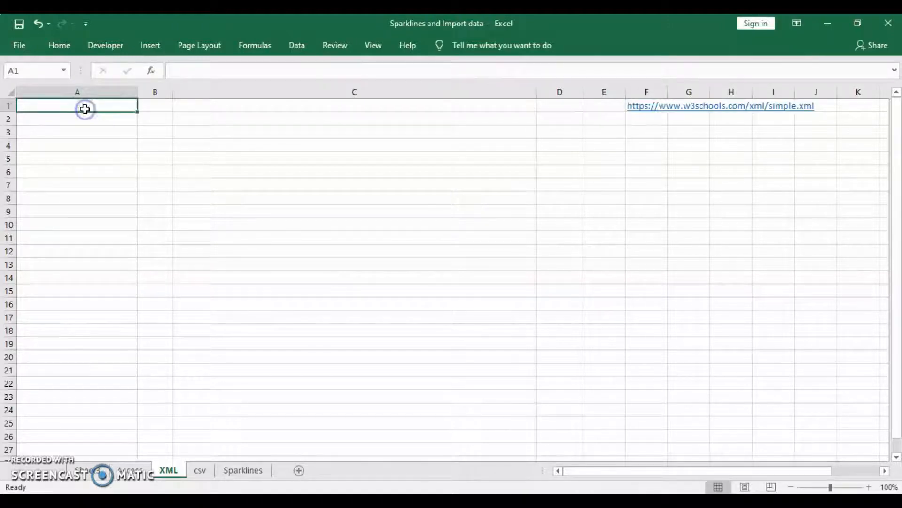
pyautogui.click(300, 48)
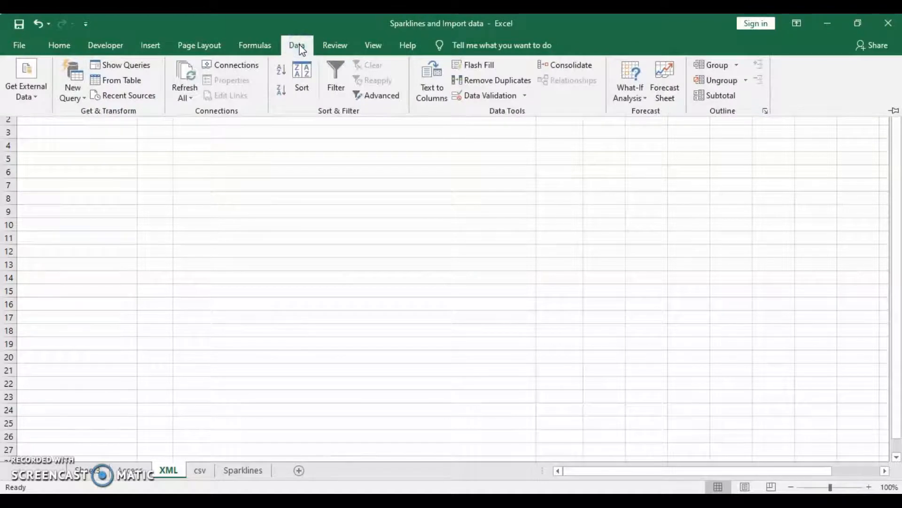
pyautogui.click(30, 97)
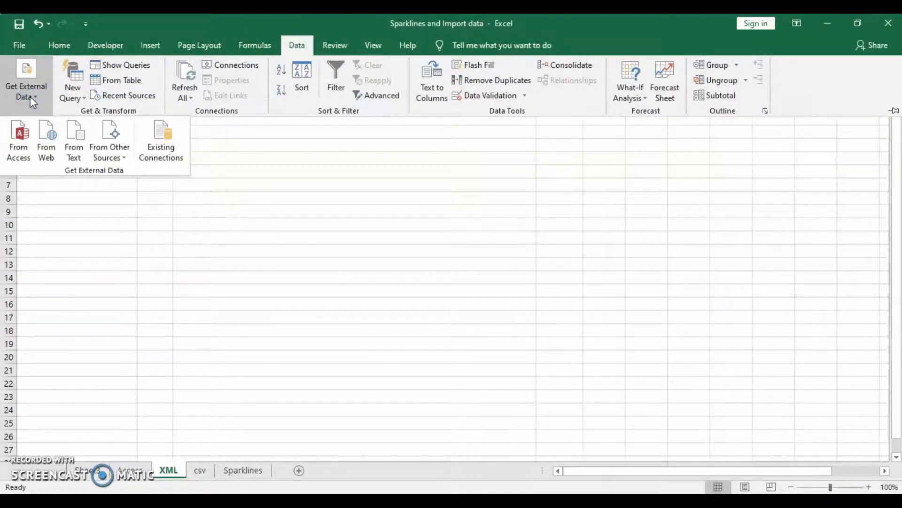
pyautogui.click(43, 154)
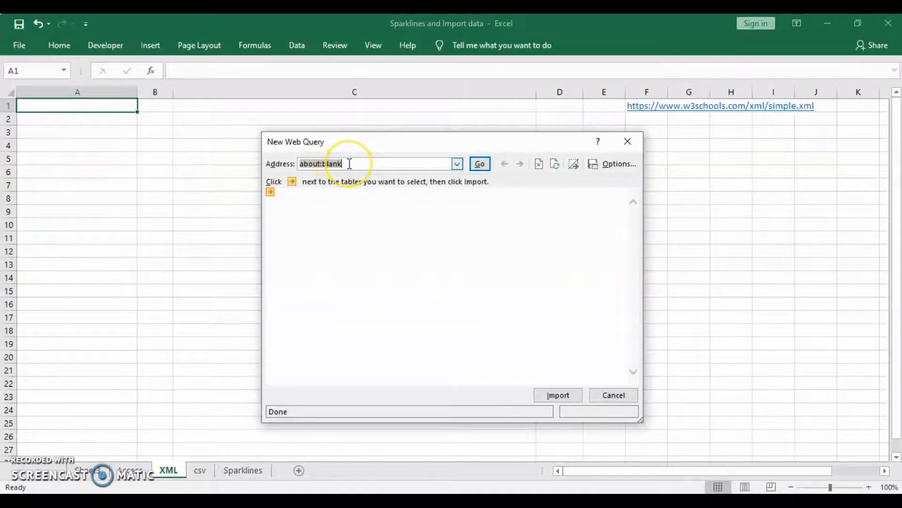
# Step: Paste the simple.xml URL into the web query, load it and import it
pyautogui.hotkey('ctrl', 'v')
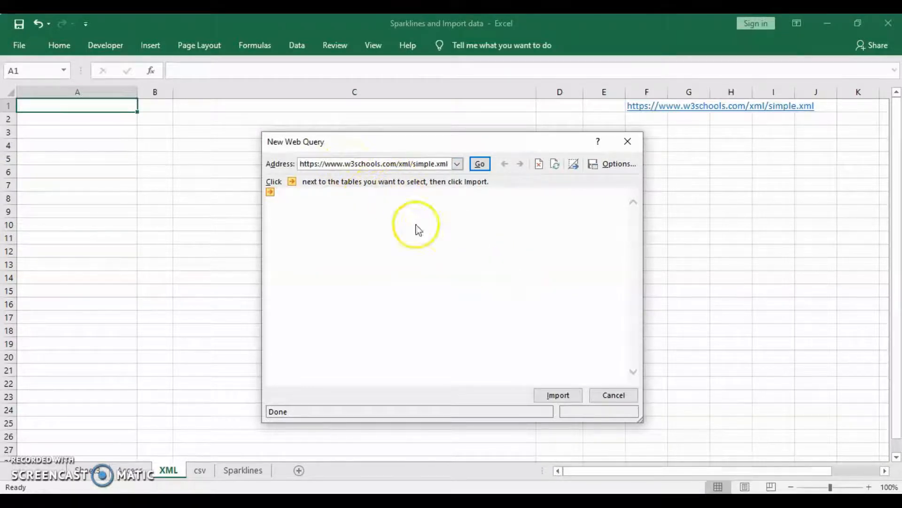
pyautogui.click(482, 166)
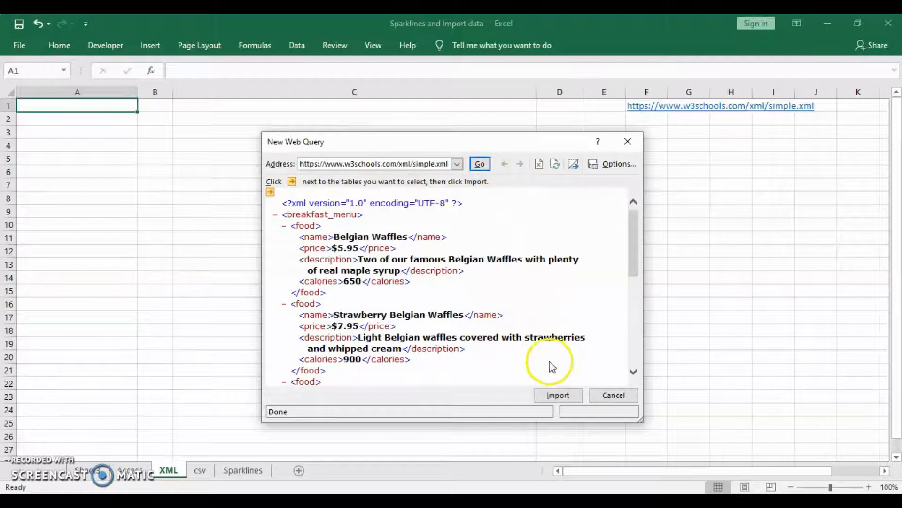
pyautogui.click(559, 395)
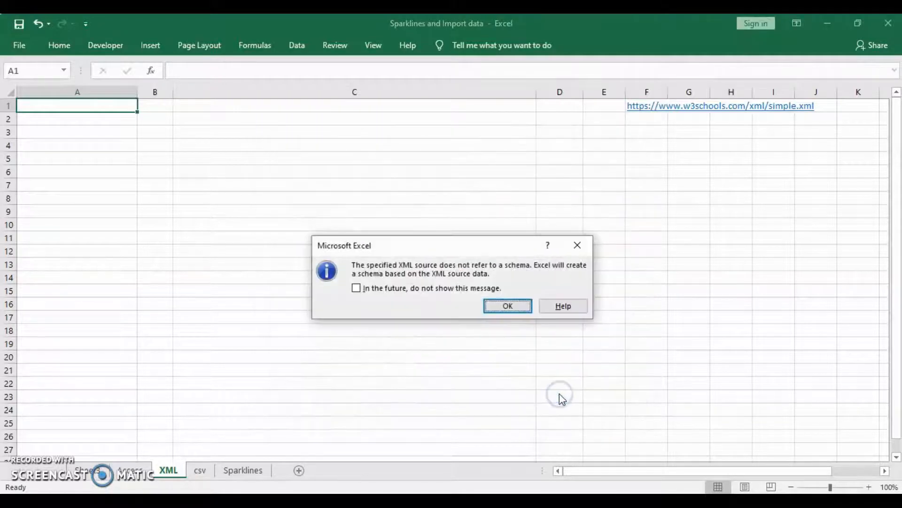
# Step: Accept the schema notice, put the breakfast menu XML table at $A$1, then open the Access sheet
pyautogui.click(517, 308)
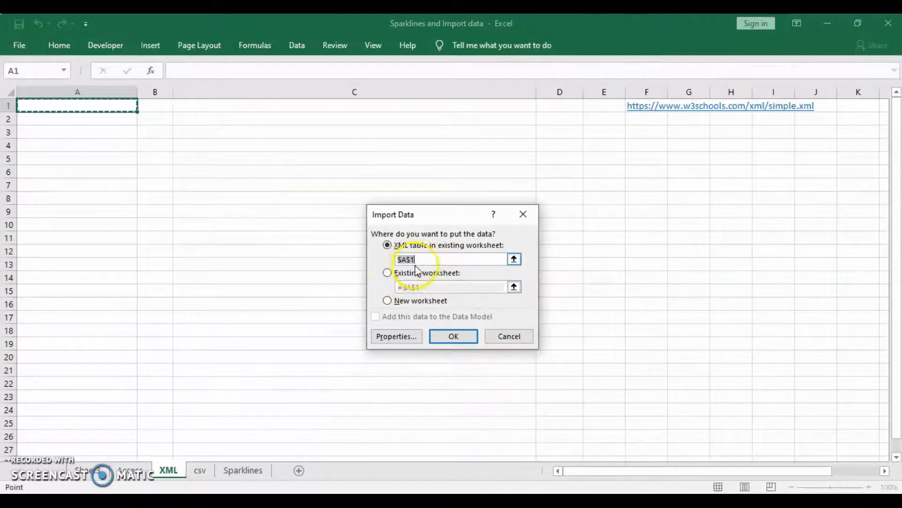
pyautogui.click(460, 339)
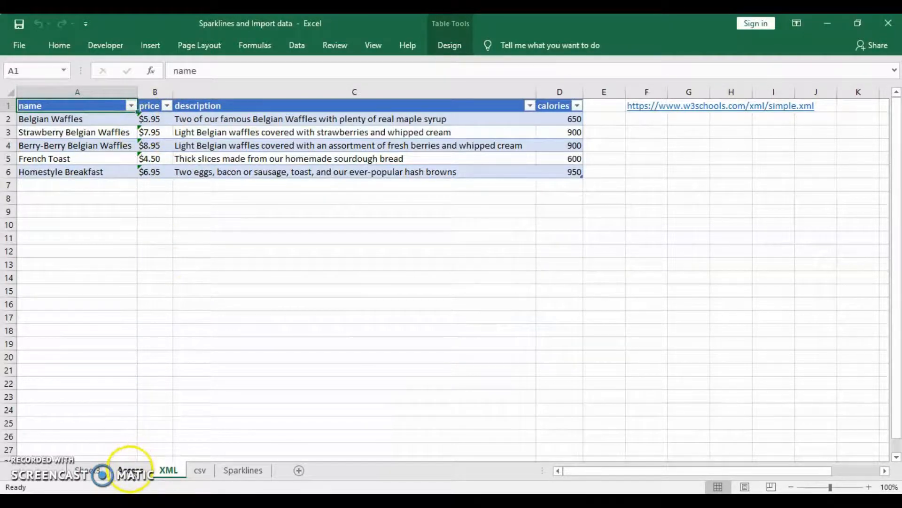
pyautogui.click(131, 470)
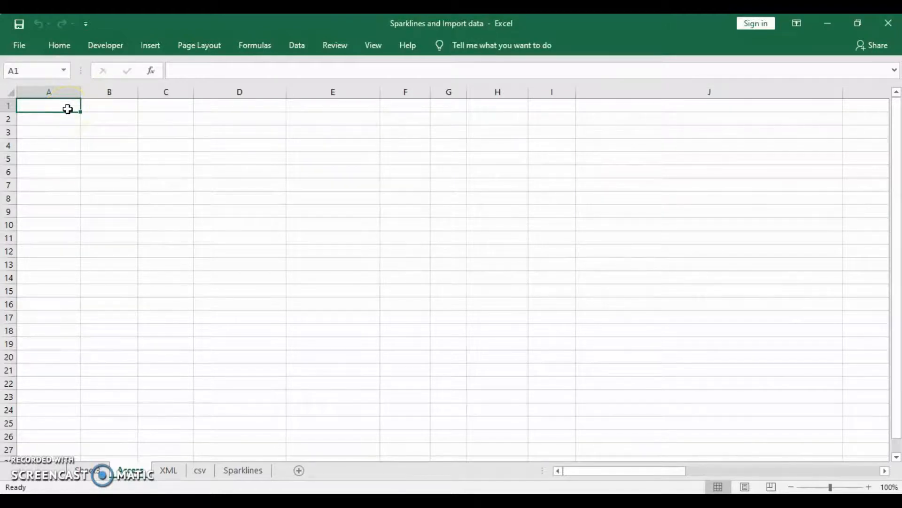
# Step: Import from Access, opening PCResale Customer Database.accdb on the Desktop
pyautogui.click(298, 46)
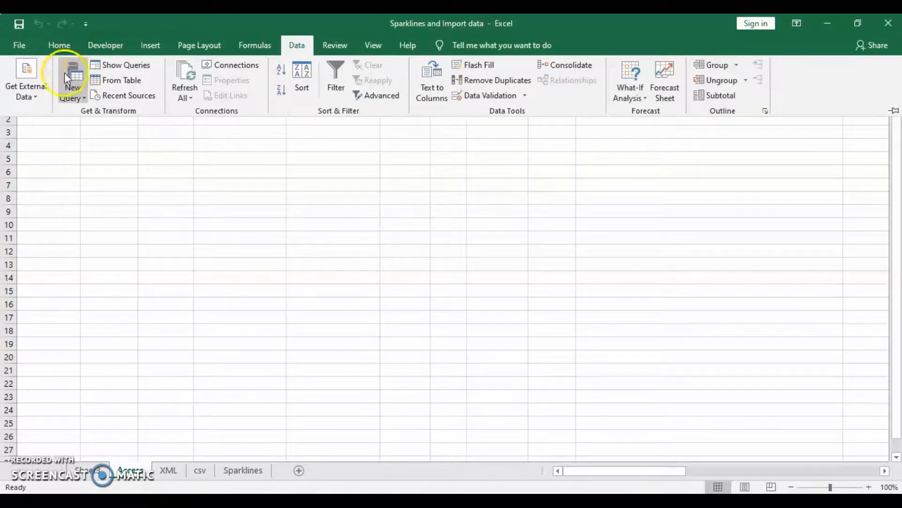
pyautogui.click(35, 91)
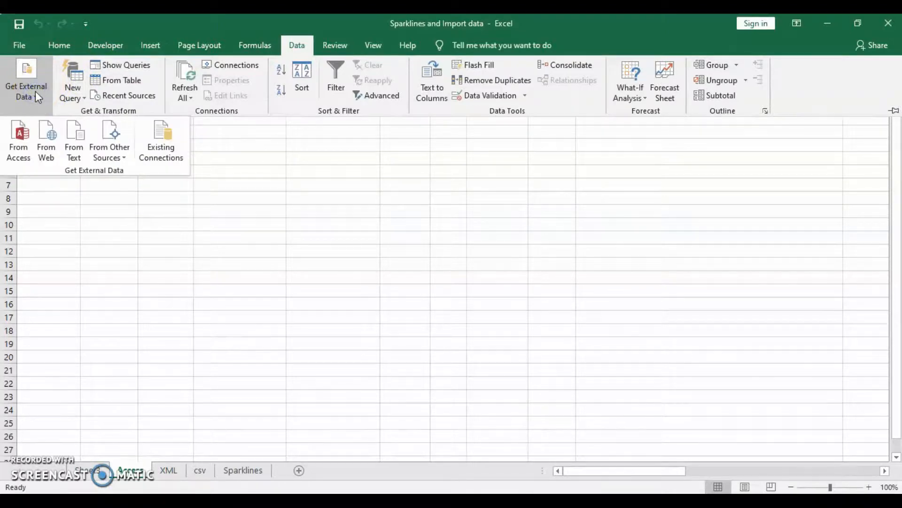
pyautogui.click(19, 148)
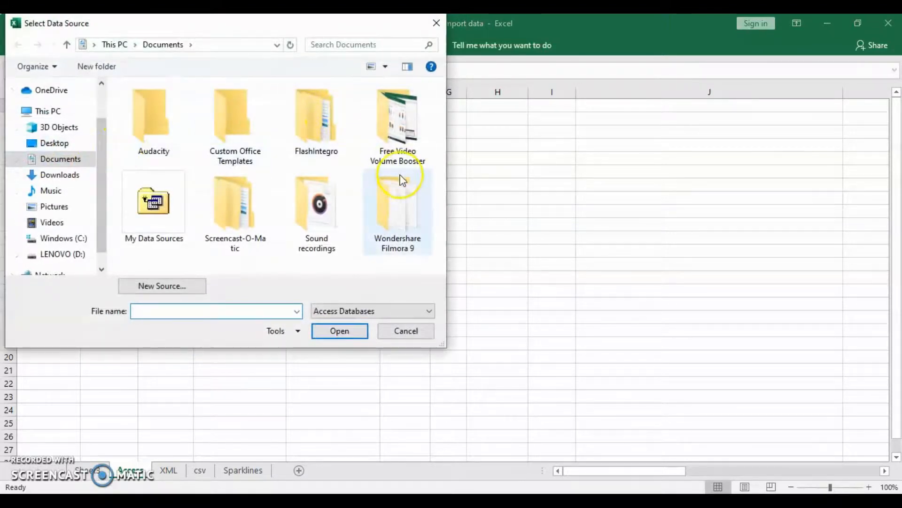
pyautogui.click(71, 144)
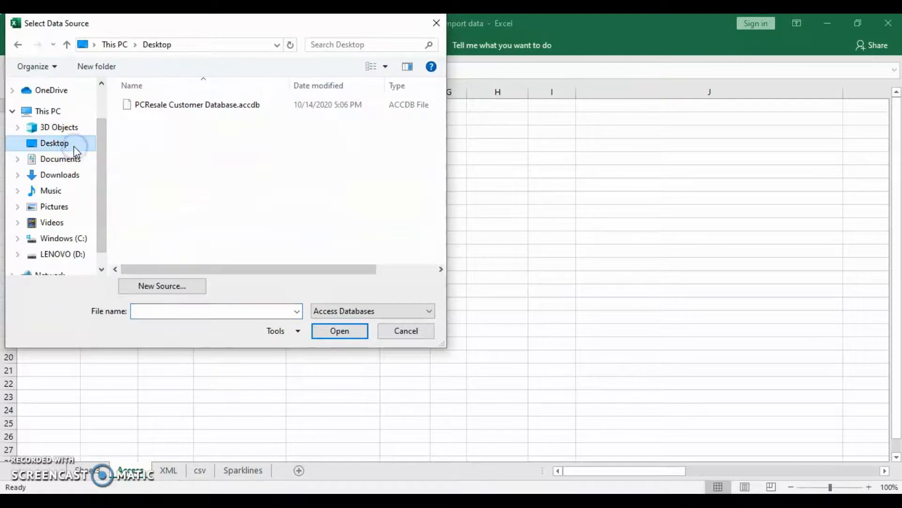
pyautogui.click(220, 107)
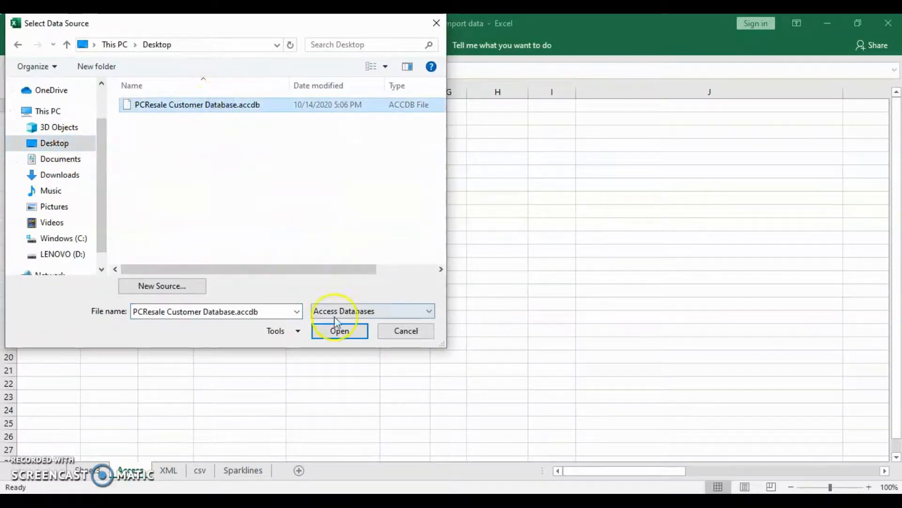
pyautogui.click(340, 332)
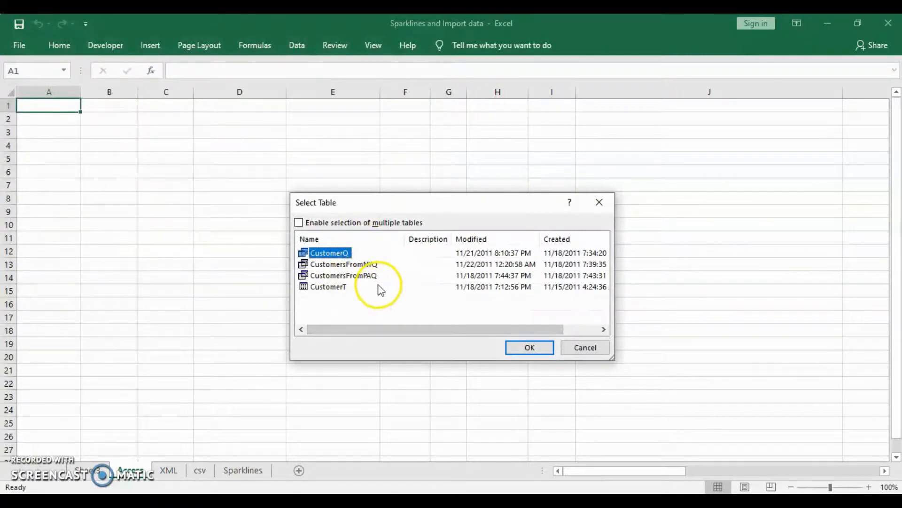
# Step: Import the Access CustomerT table as a table into the existing worksheet at cell $A$1
pyautogui.click(332, 291)
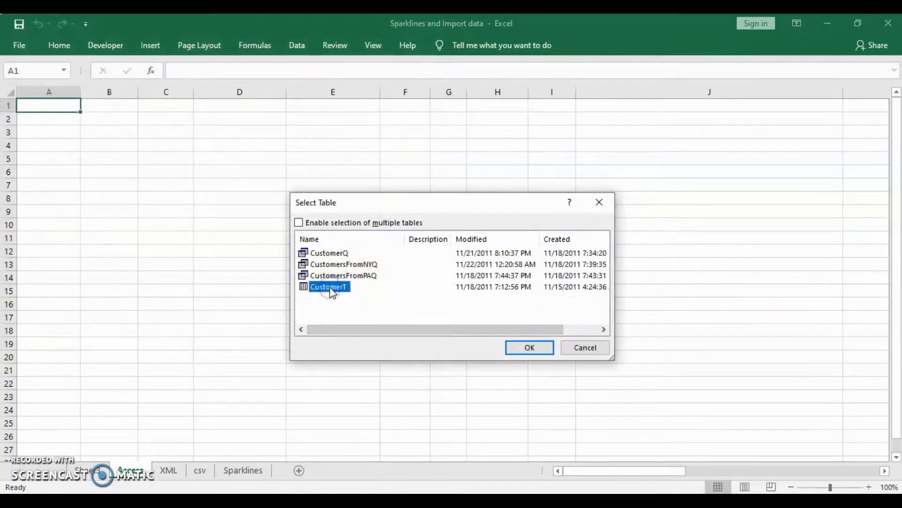
pyautogui.click(538, 352)
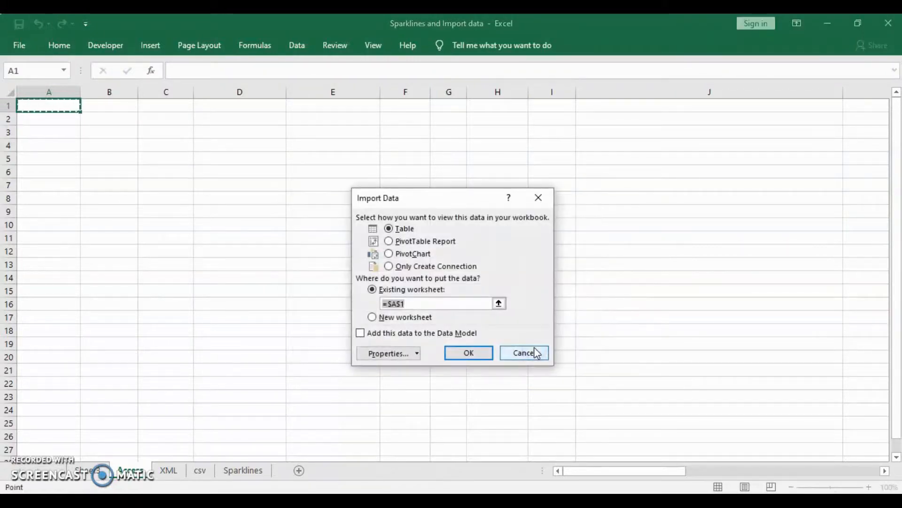
pyautogui.click(406, 305)
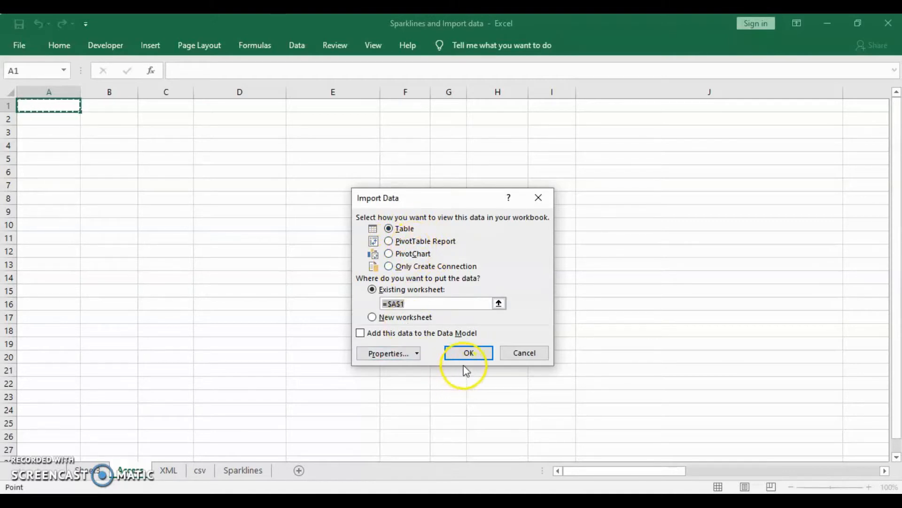
pyautogui.click(475, 353)
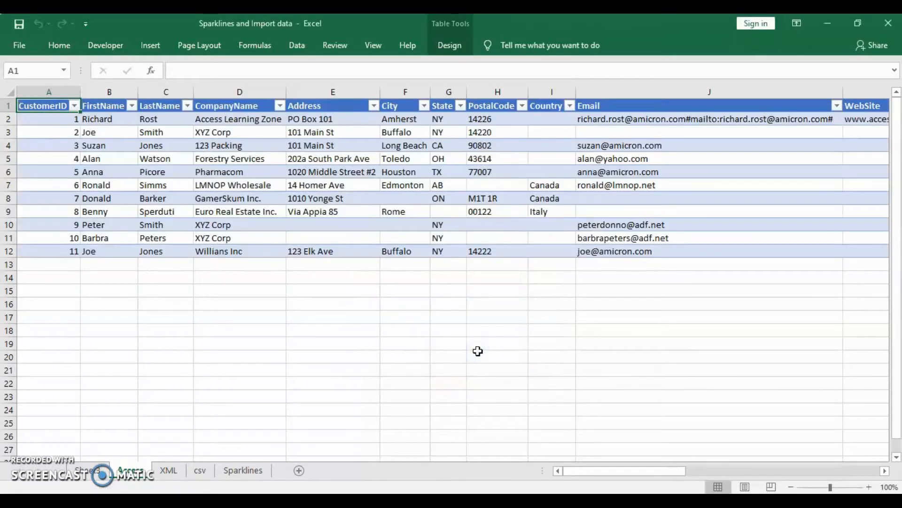